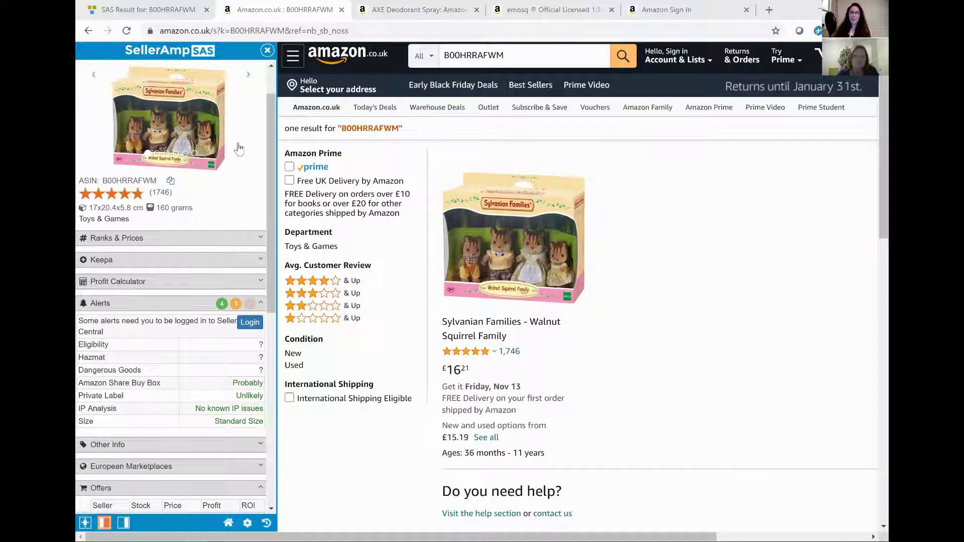
- Scroll the SellerAmp panel to the Walnut Squirrel Family offers table, with Amazon at £16.21
scroll(247, 117, up, 2)
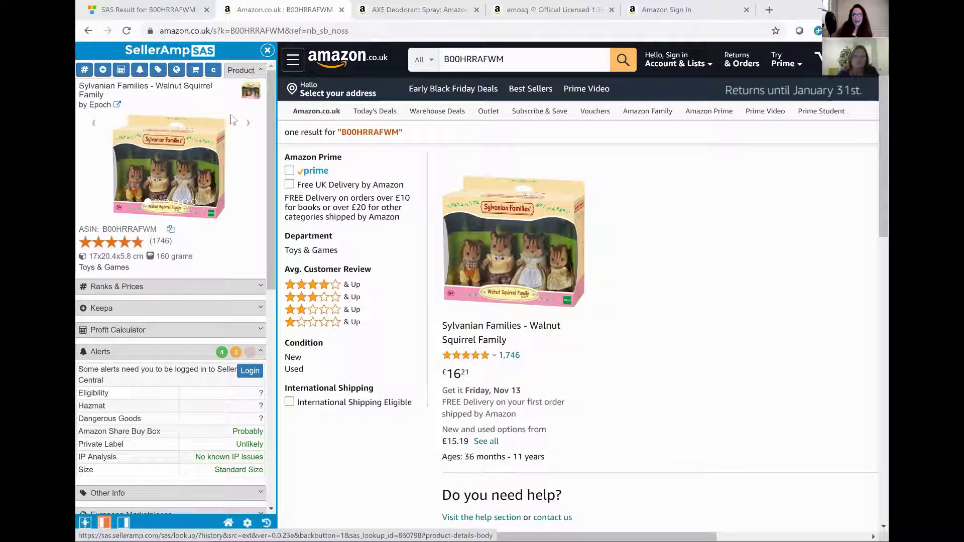
scroll(236, 326, down, 4)
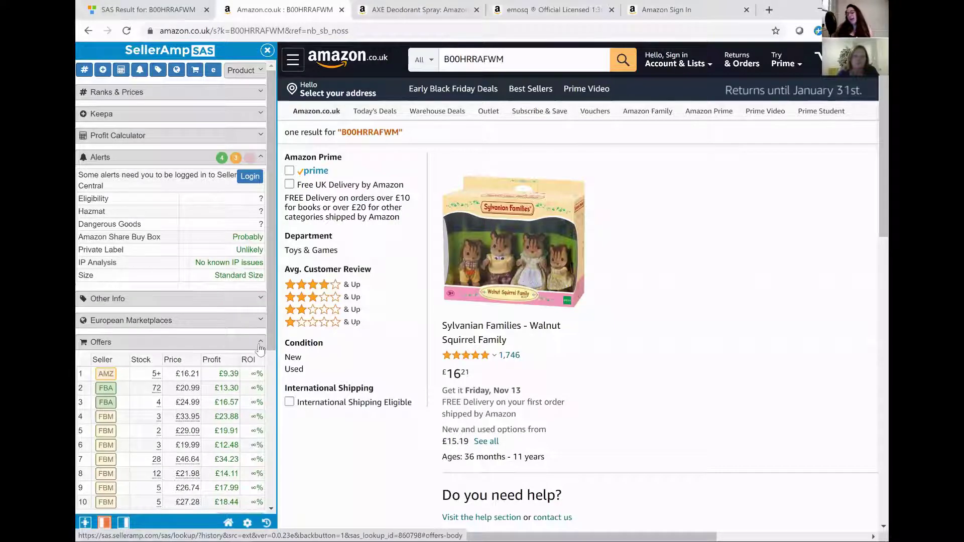
- Collapse the Offers, Seller Central and eBay sections so only the alerts stay expanded
click(260, 346)
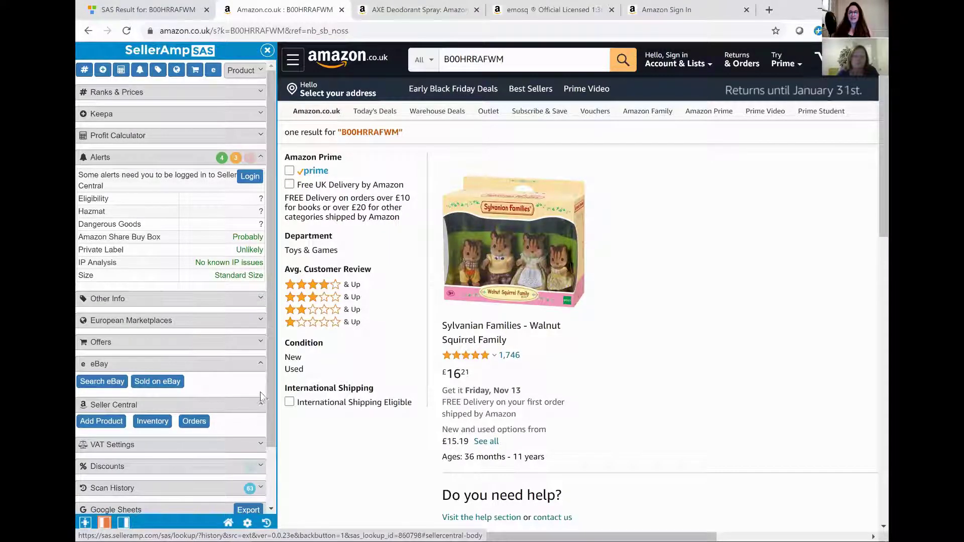
click(261, 404)
click(261, 364)
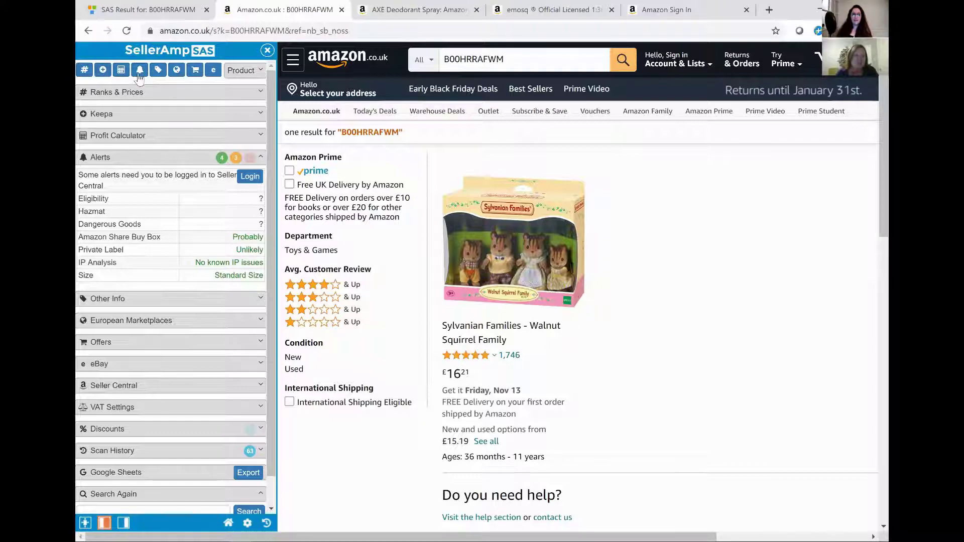
scroll(148, 101, down, 1)
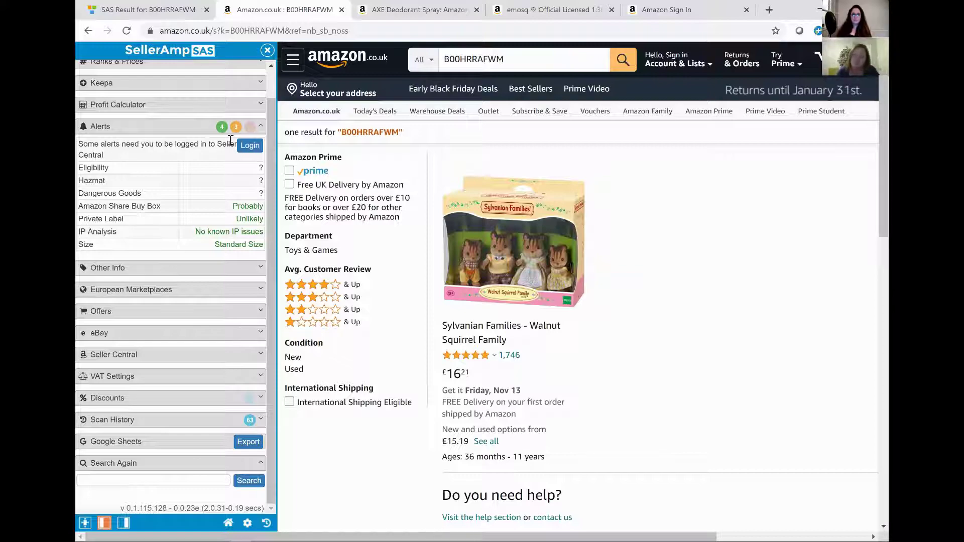
scroll(236, 143, up, 1)
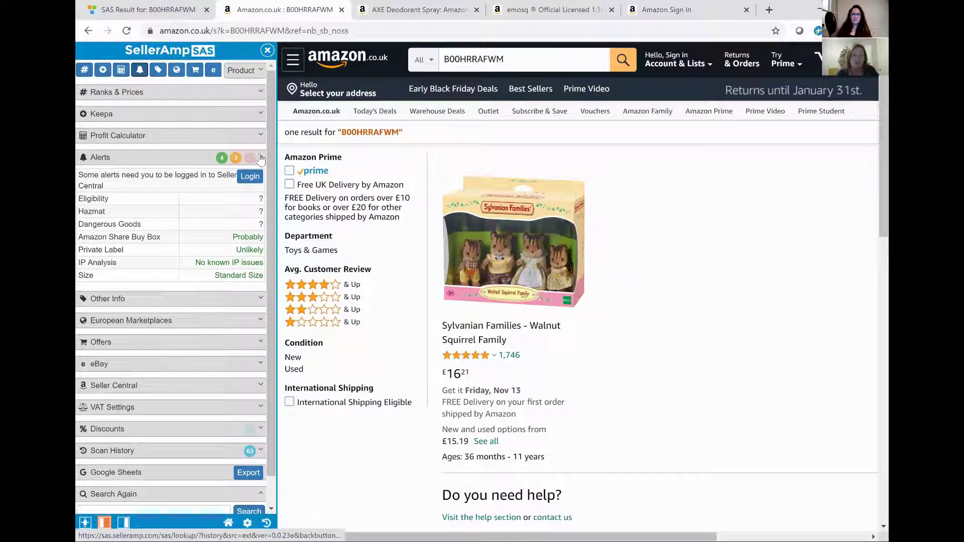
click(261, 157)
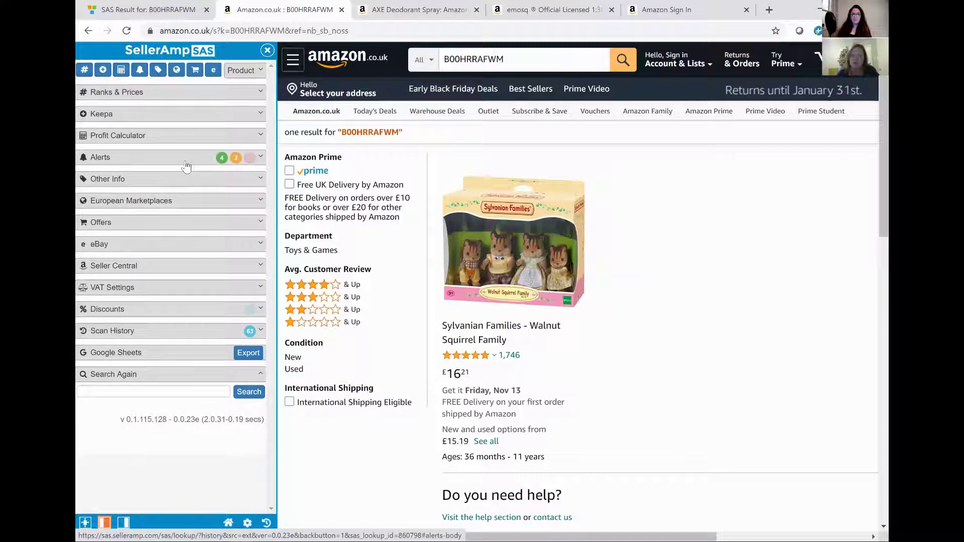
click(261, 160)
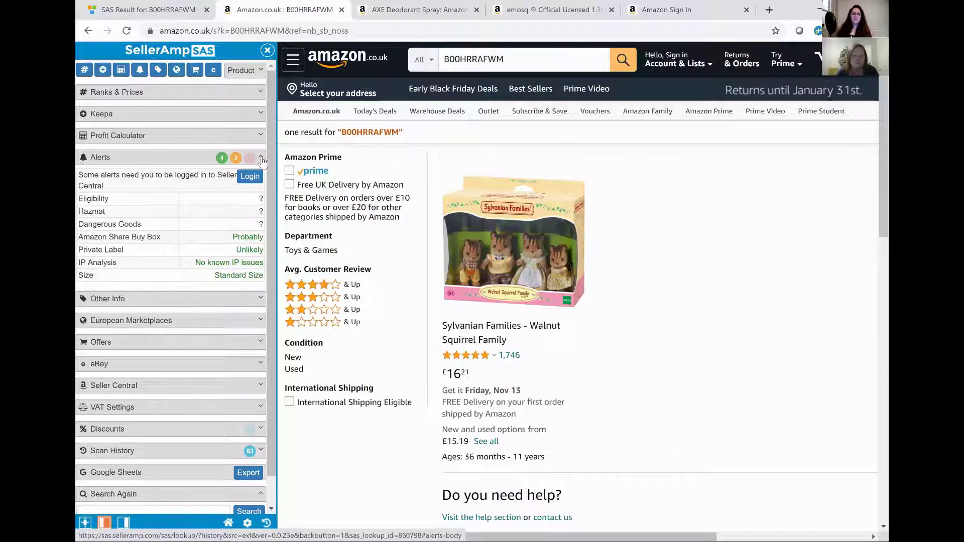
- Open the Sylvanian Families Walnut Squirrel Family product page (£16.21) from the search results
click(509, 248)
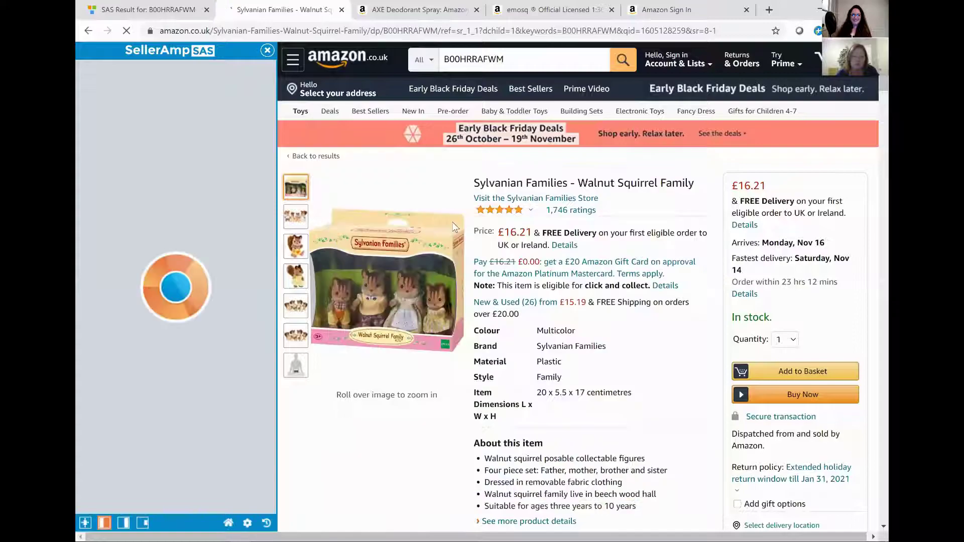
mouse_move(296, 276)
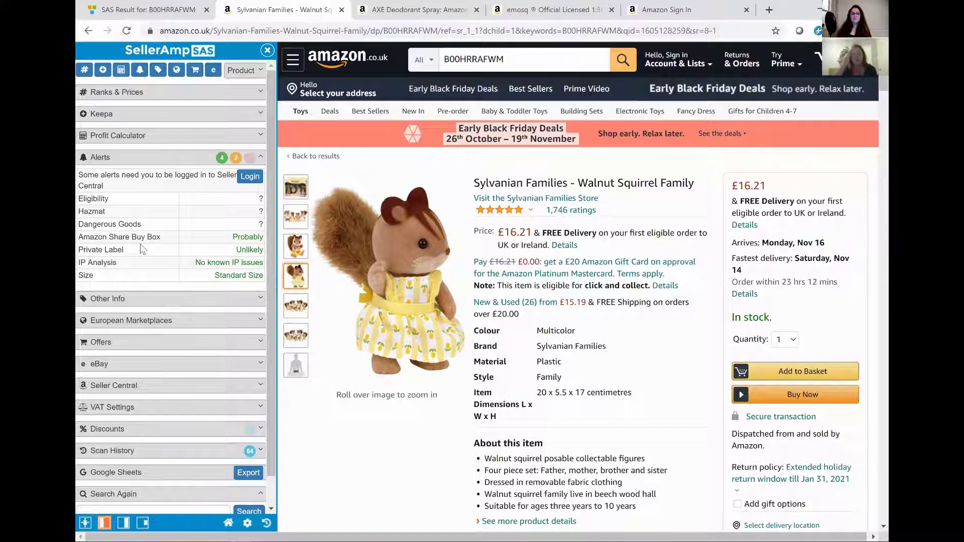
- Sign in to Seller Central with Keep me signed in, then return to the squirrel page
click(252, 184)
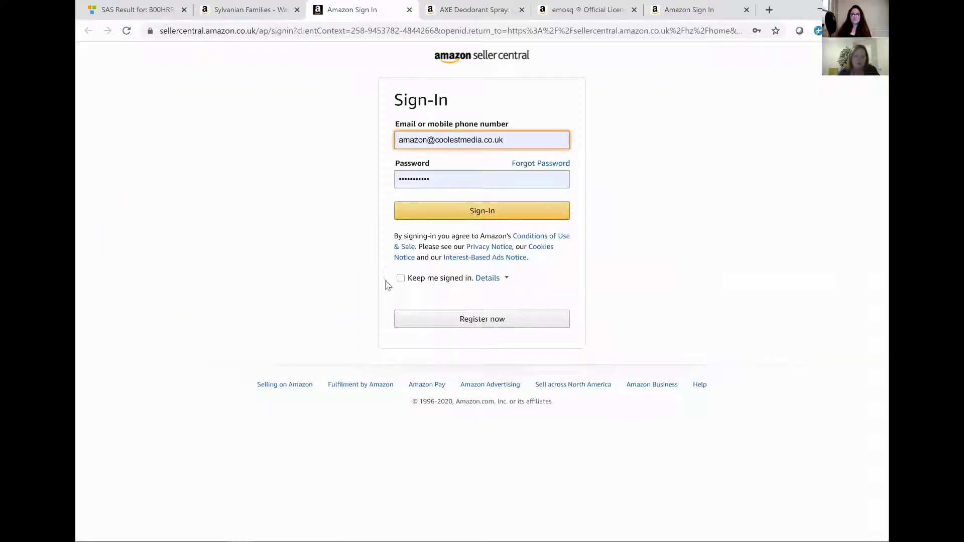
click(400, 278)
click(437, 212)
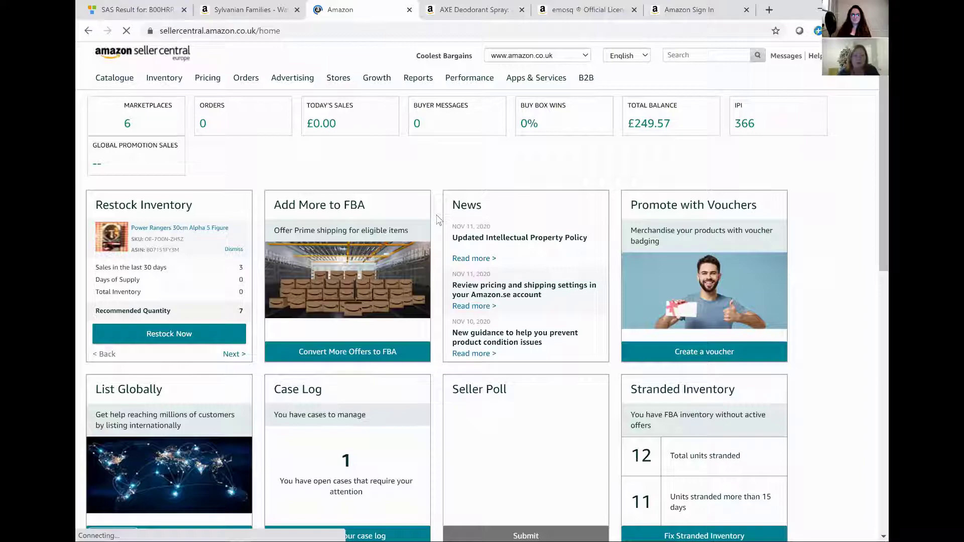
click(244, 13)
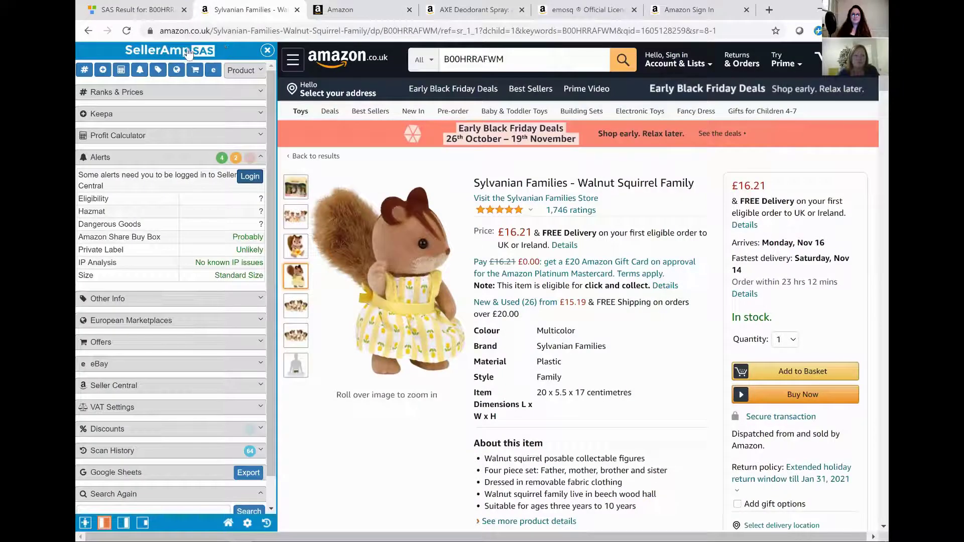
- Reload the squirrel page to refresh its sellable alerts, then switch to the AXE Deodorant Spray
click(128, 31)
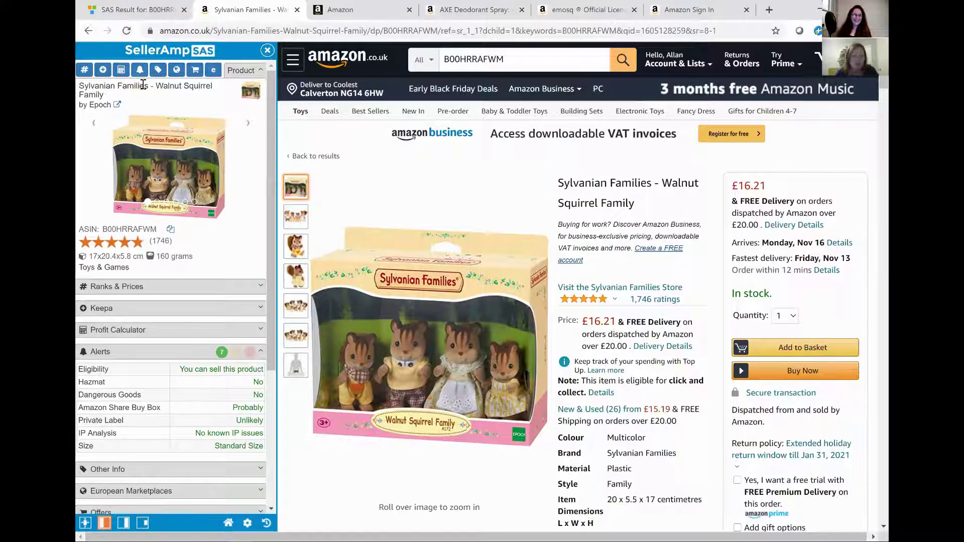
scroll(206, 253, down, 3)
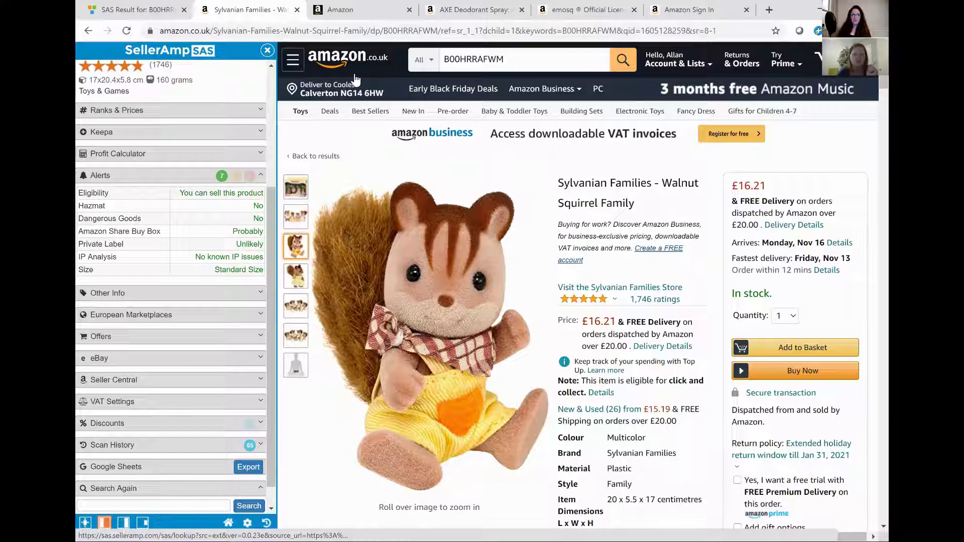
click(495, 10)
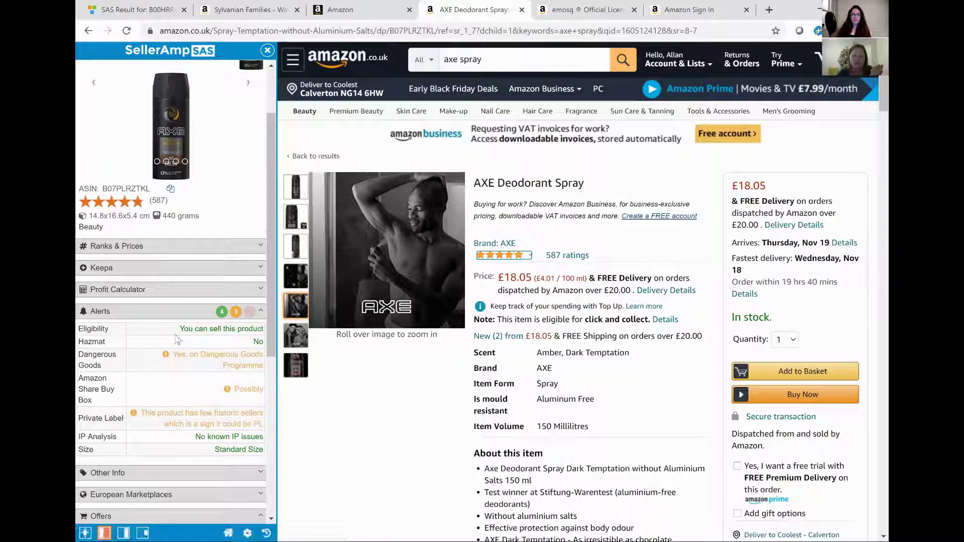
- Highlight 'You can sell this product' in the AXE spray's Eligibility row
drag(180, 329, 266, 333)
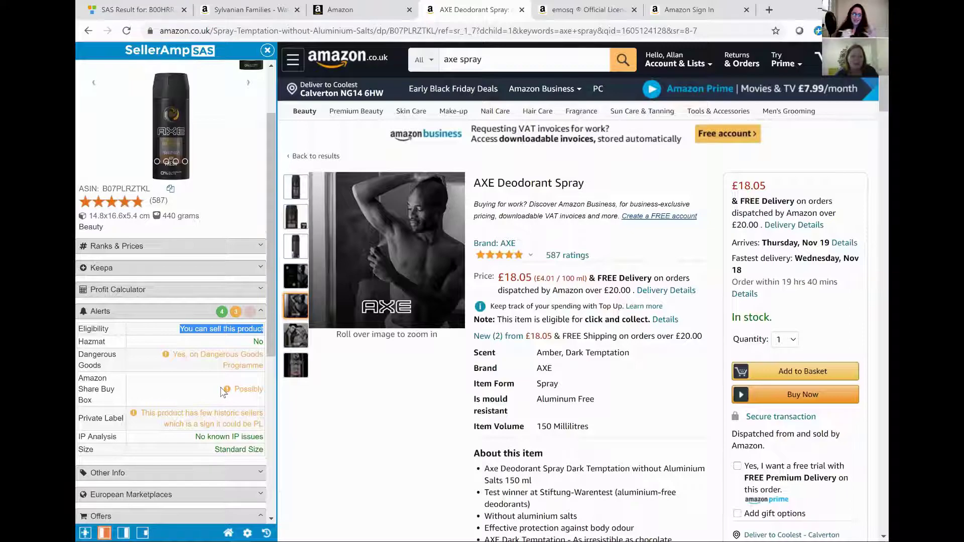
- Scroll to the AXE spray's Offers table showing Amazon at £18.05 and FBM at £21.81
scroll(224, 391, down, 2)
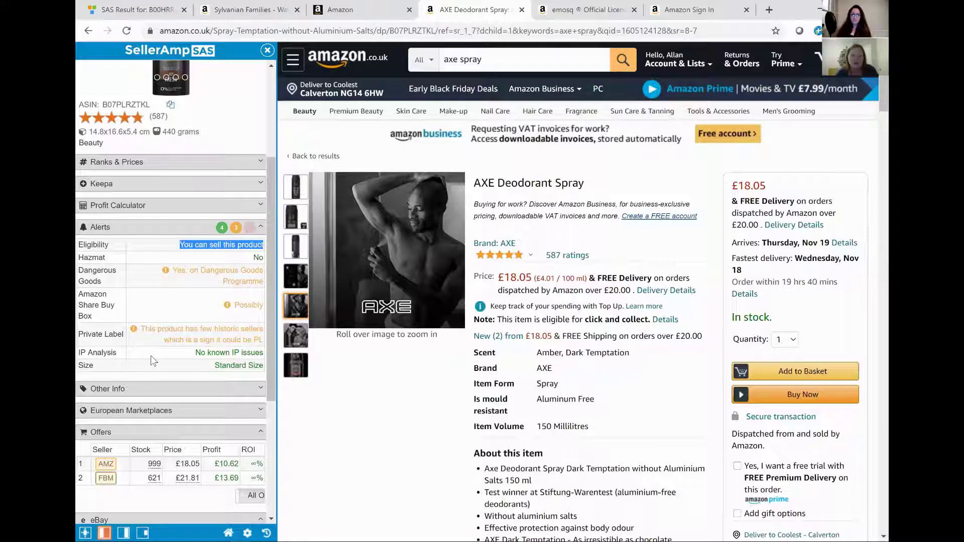
click(587, 11)
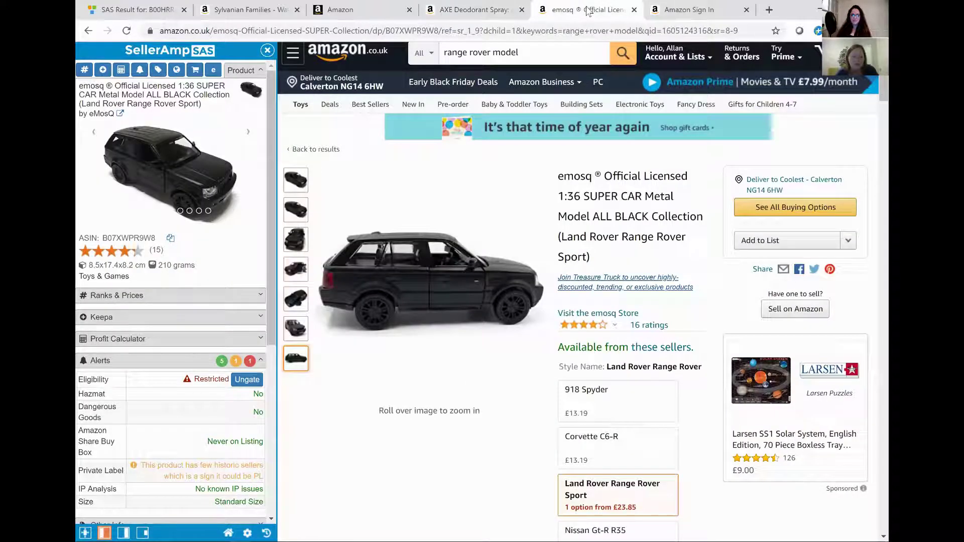
click(671, 10)
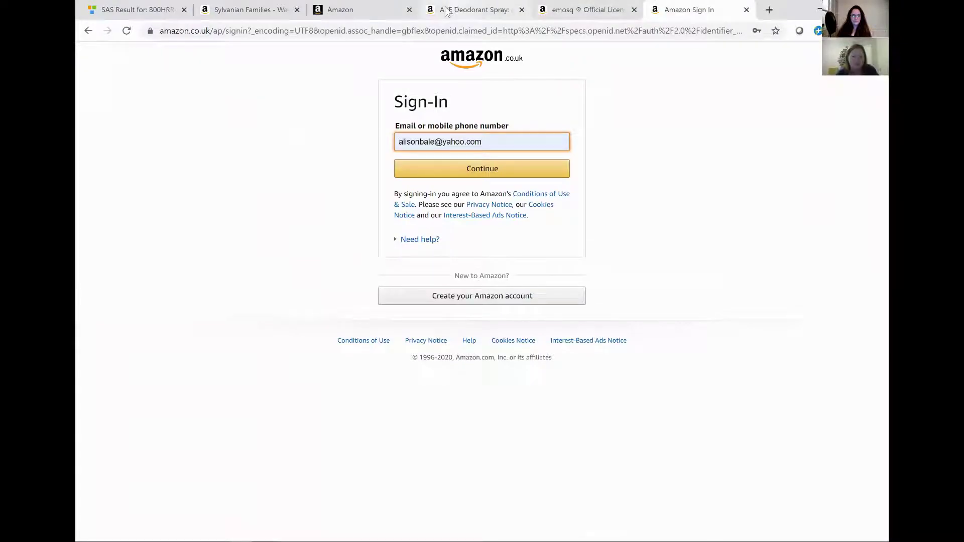
click(480, 8)
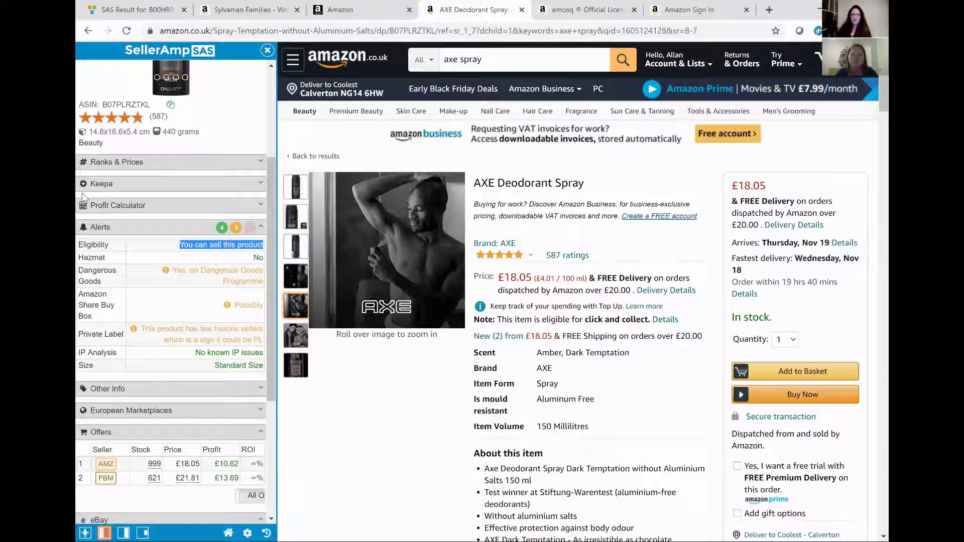
- Search Amazon for 'wasing machine' and open the INDESIT 8kg washing machine listing
click(560, 59)
text(wasing machine)
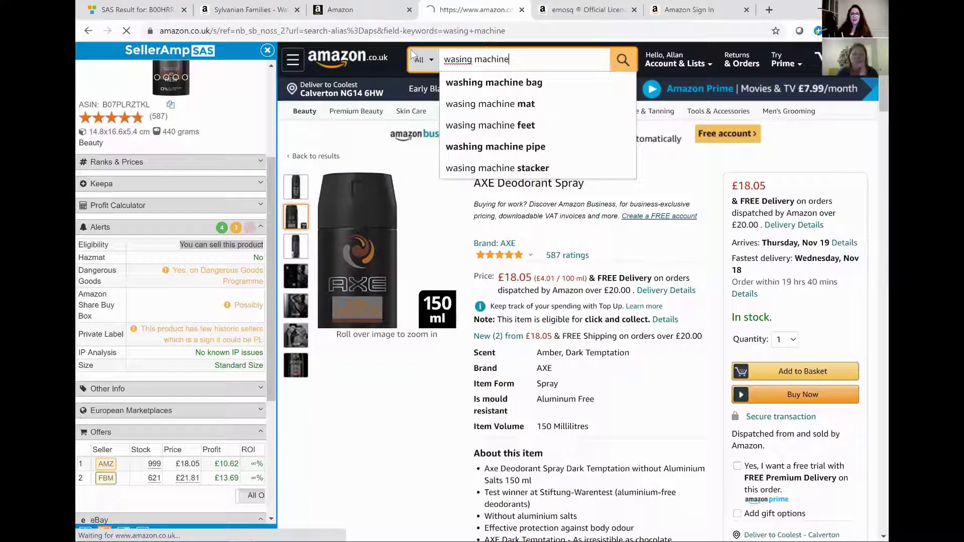
key(Return)
scroll(467, 332, down, 10)
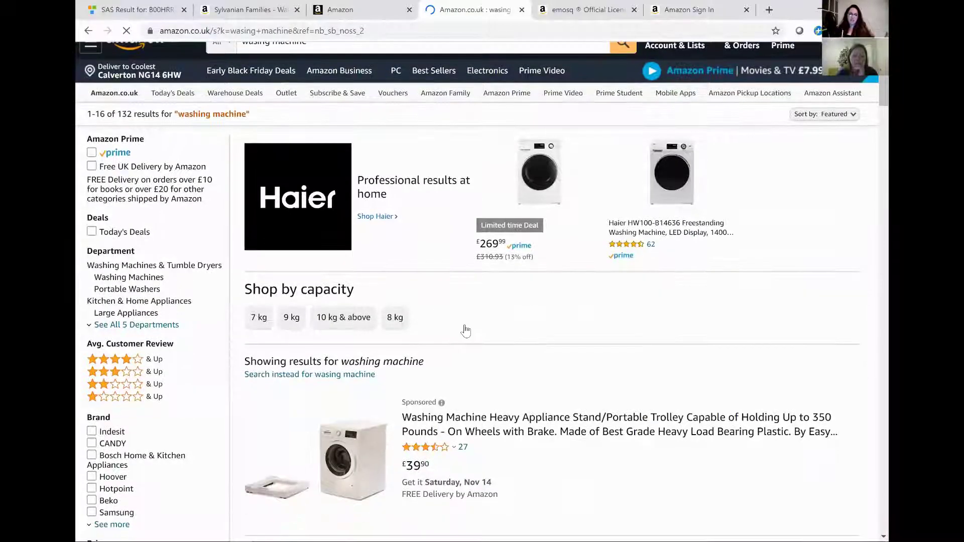
click(452, 142)
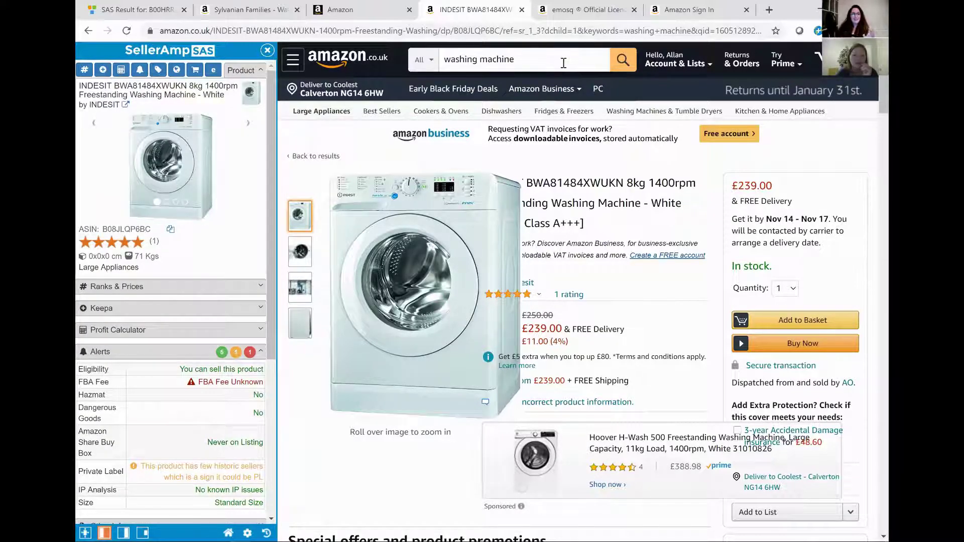
- Replace the search with 'tennis raquet cover' and run it
drag(561, 63, 439, 60)
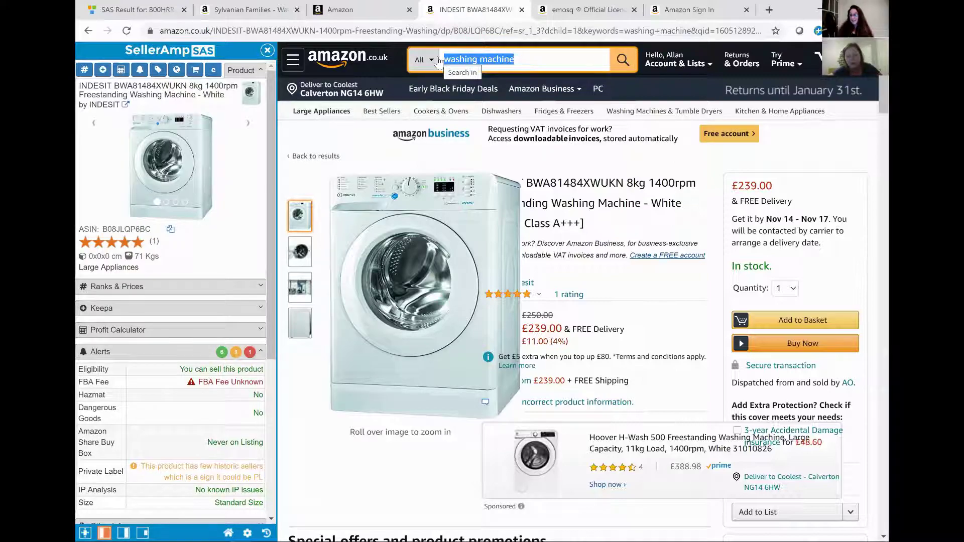
text(tenni)
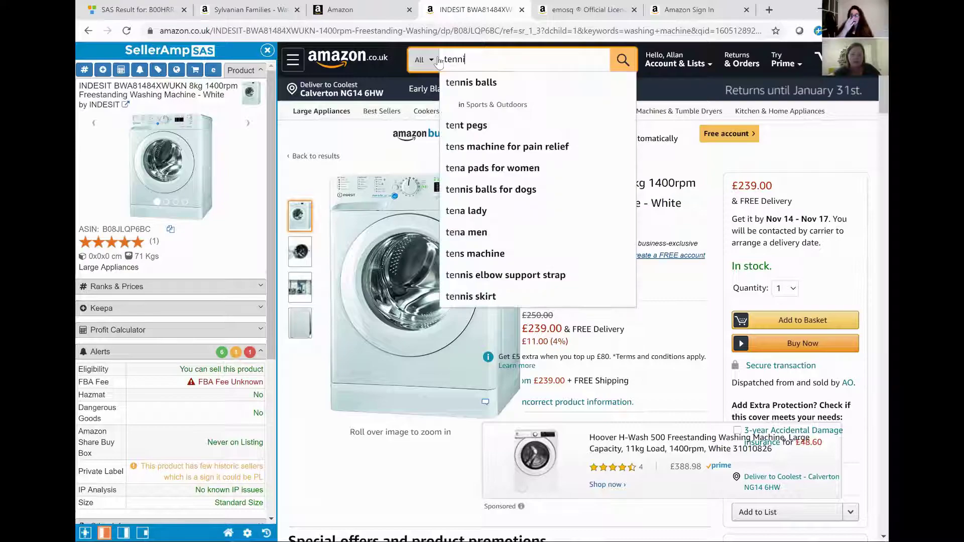
text(s raquet cover)
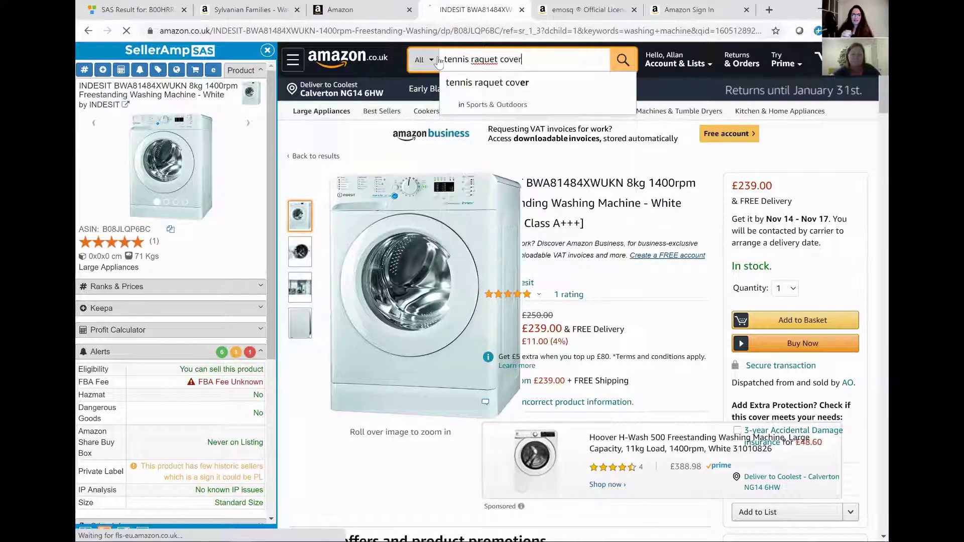
key(Return)
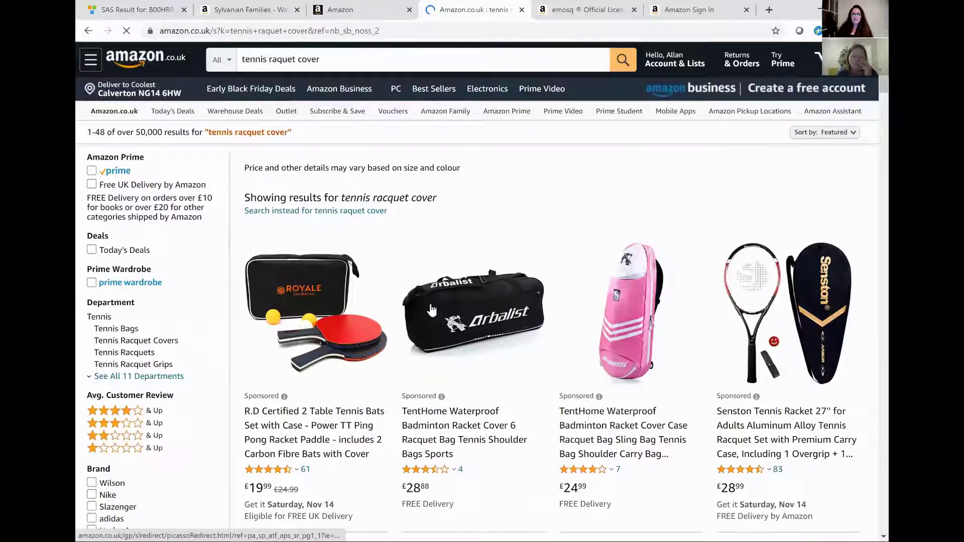
- Scroll the tennis racquet cover results to the HEAD Racket Cover Bag listing
scroll(430, 310, down, 14)
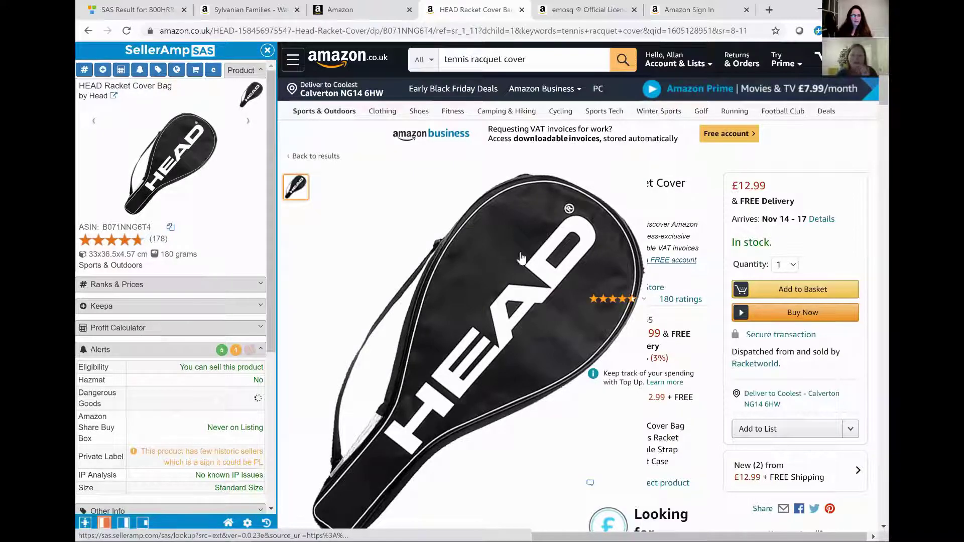
- Review the HEAD bag's private label alert, then switch to the emosq Range Rover Sport model tab
mouse_move(363, 368)
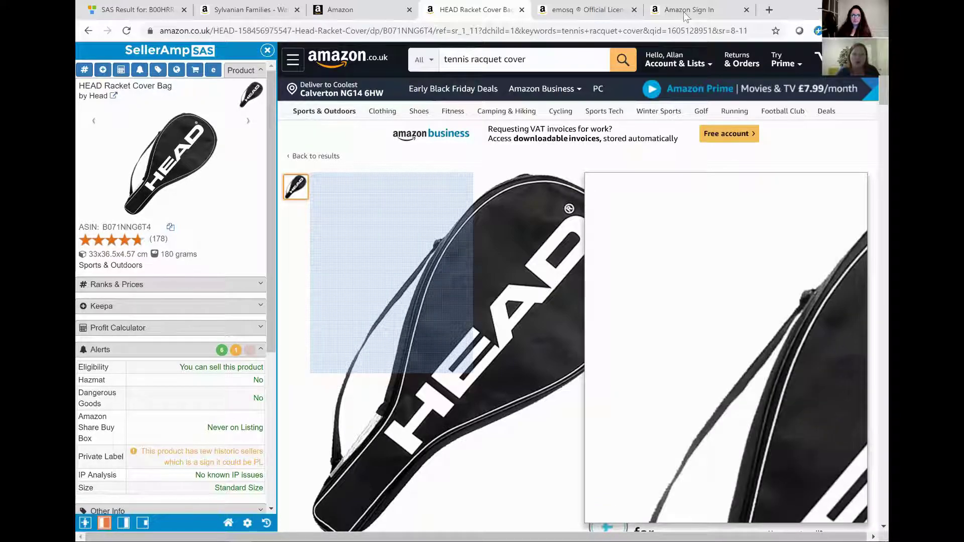
key(ctrl+Tab)
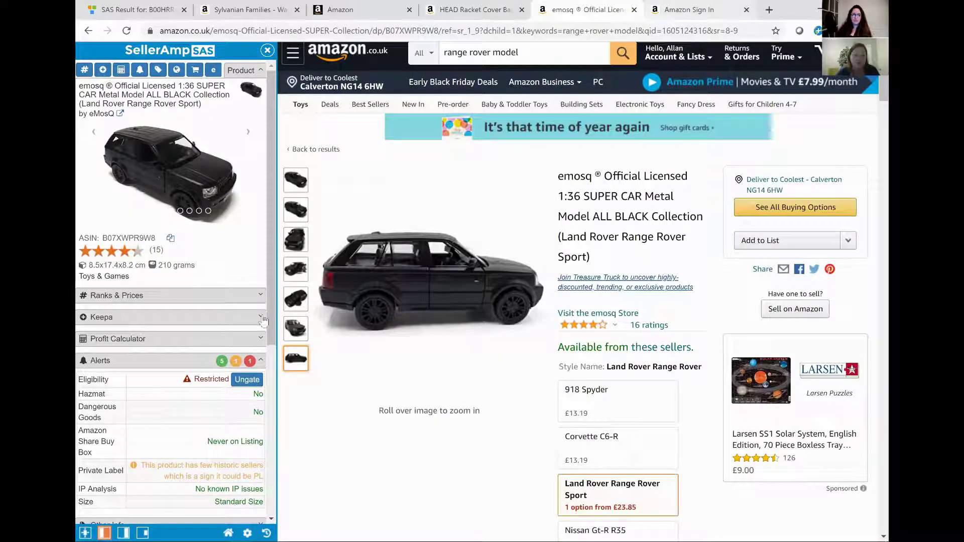